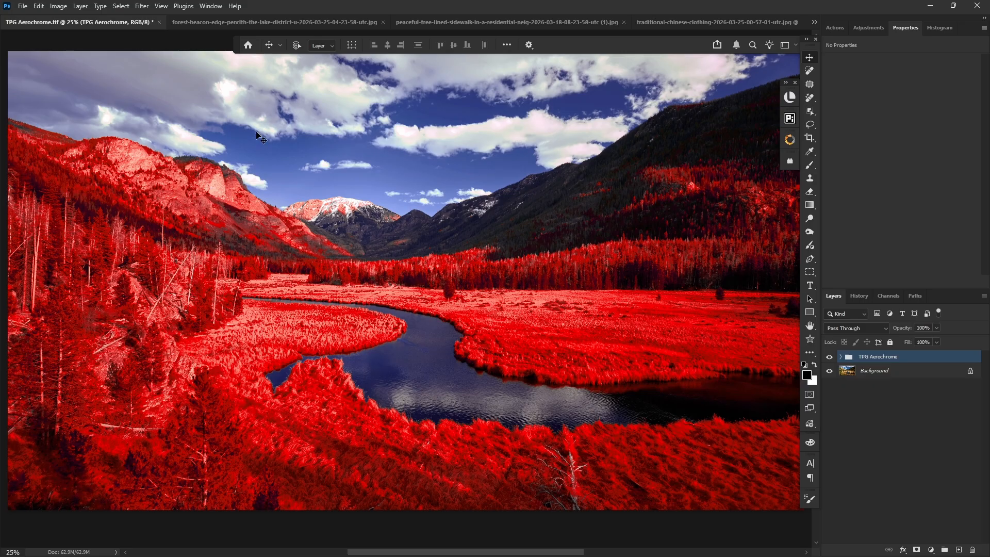
- Switch to the forest-beacon-edge photo and add a Color Lookup adjustment layer using the TPG Aerochrome.CUBE 3D LUT
click(217, 21)
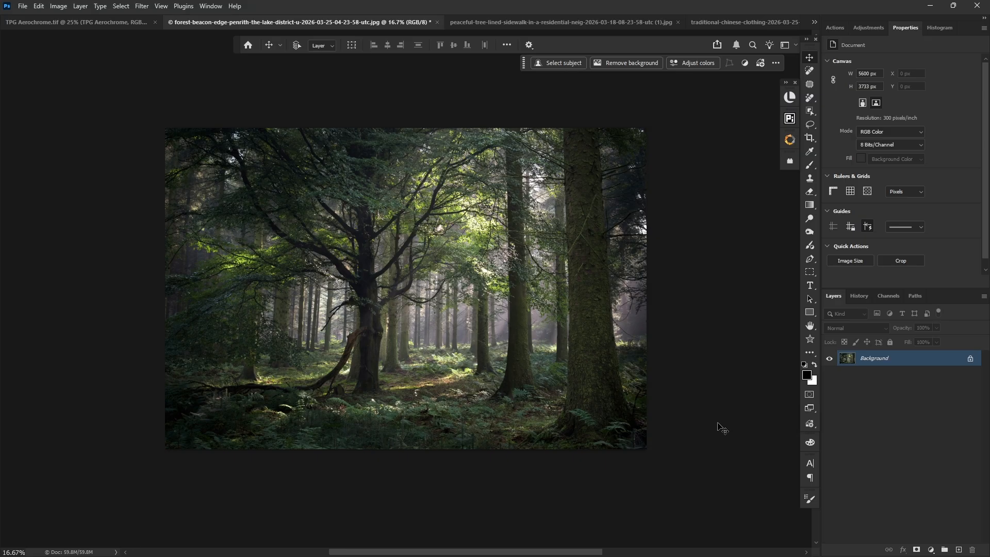
click(832, 28)
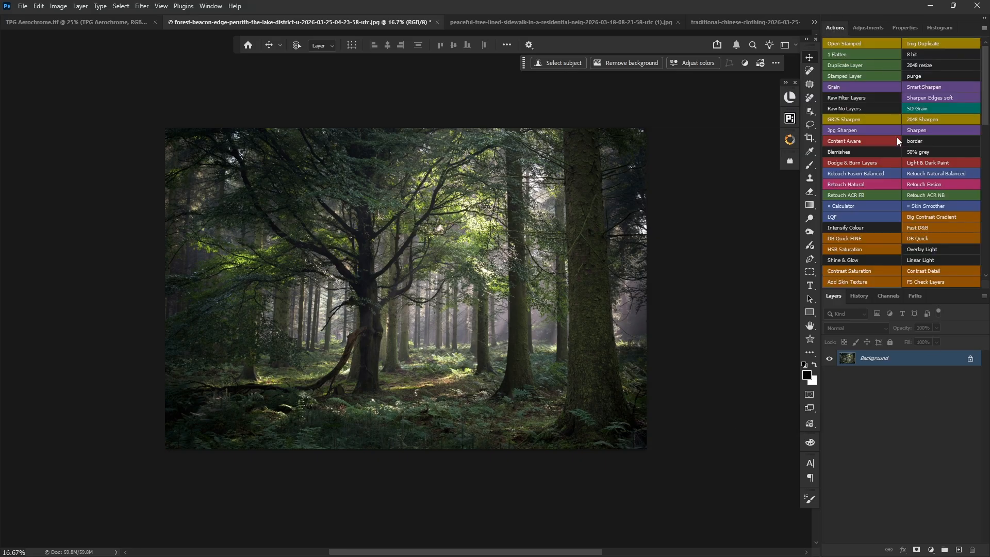
click(861, 27)
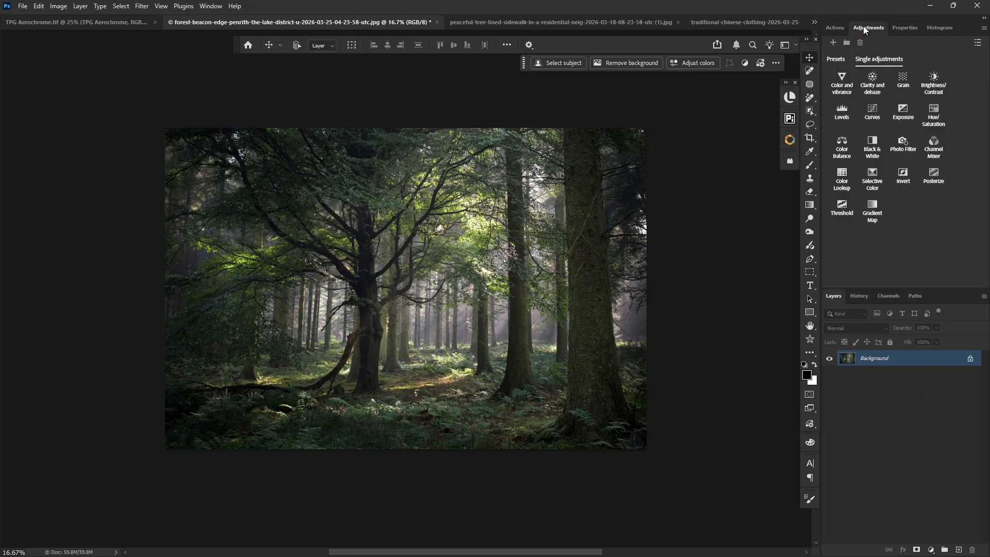
click(846, 172)
click(910, 66)
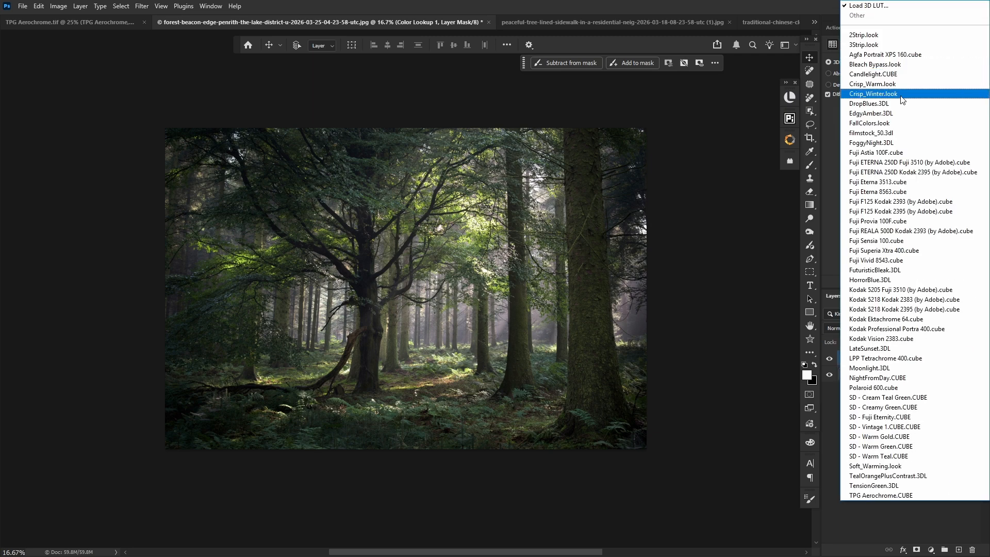
click(894, 494)
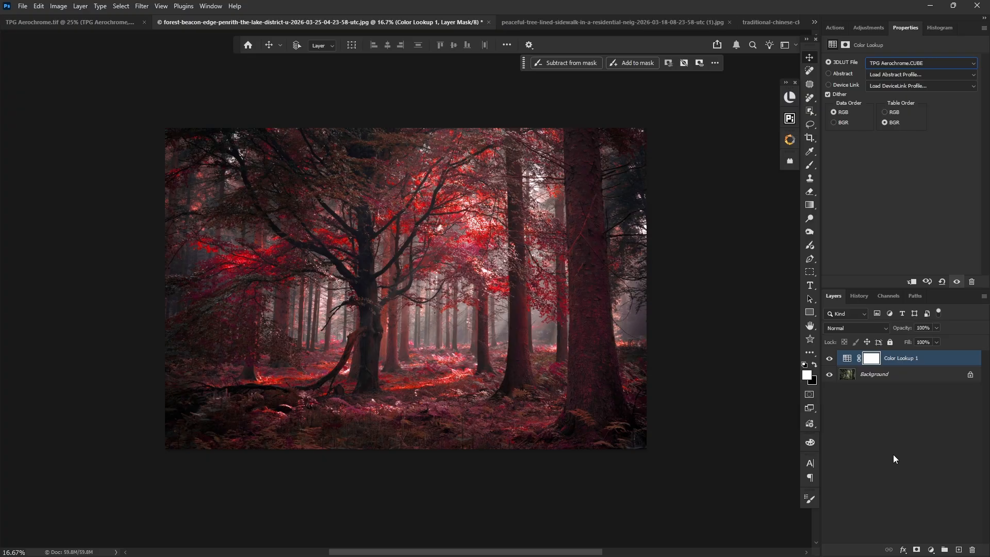
- Compare the forest photo with and without the Color Lookup layer
click(829, 359)
click(829, 359)
key(ctrl+plus)
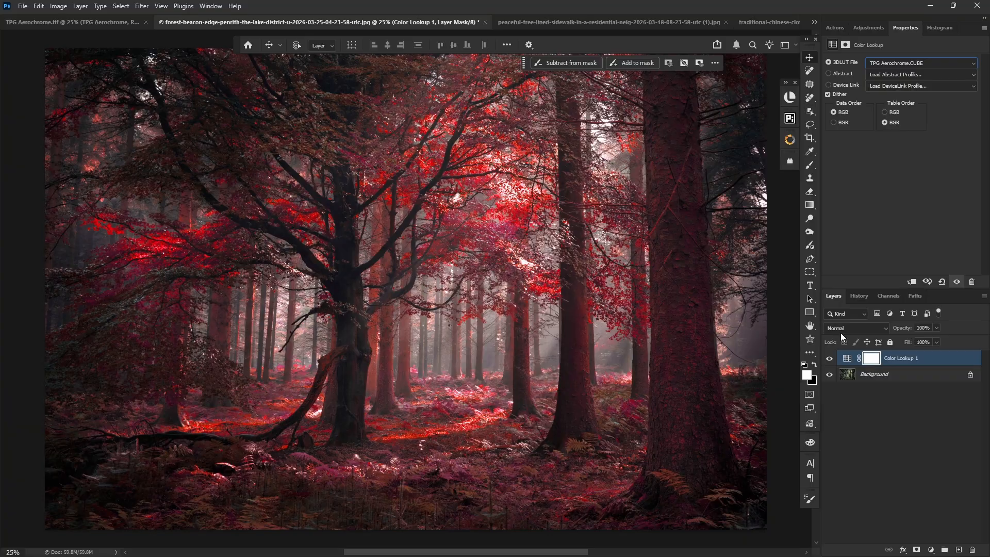
click(831, 360)
- Switch to the tree-lined sidewalk photo and add a Color Lookup adjustment layer using the TPG Aerochrome.CUBE 3D LUT
click(550, 24)
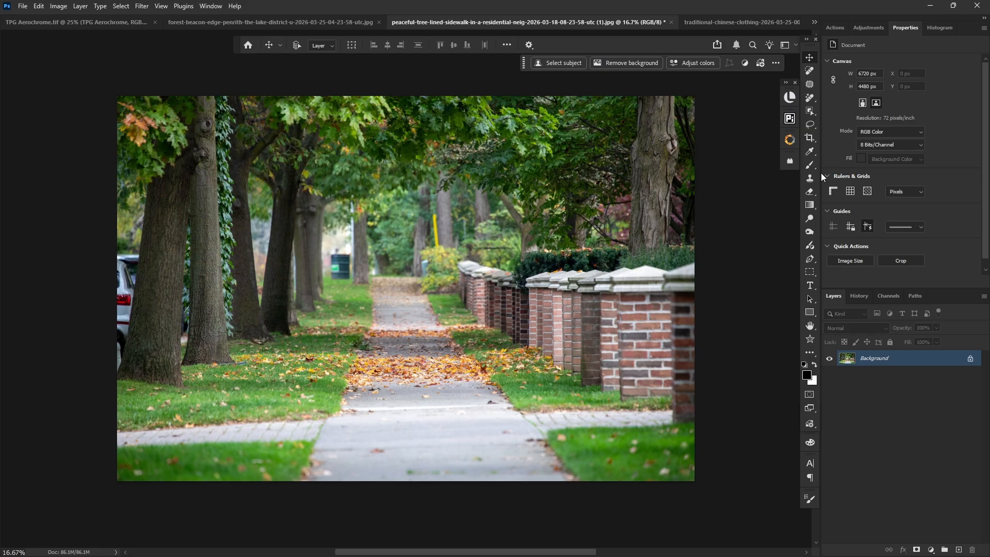
click(838, 27)
click(868, 27)
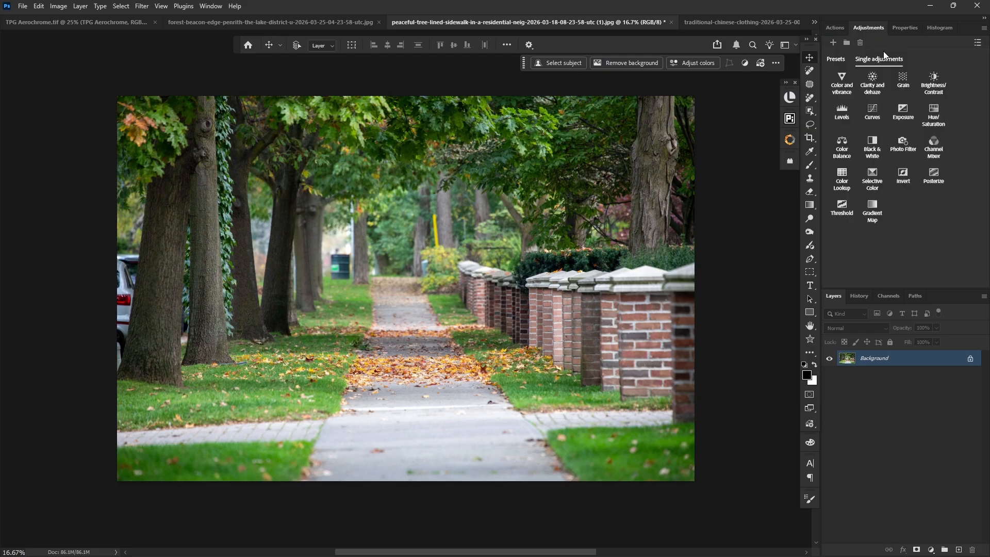
click(848, 178)
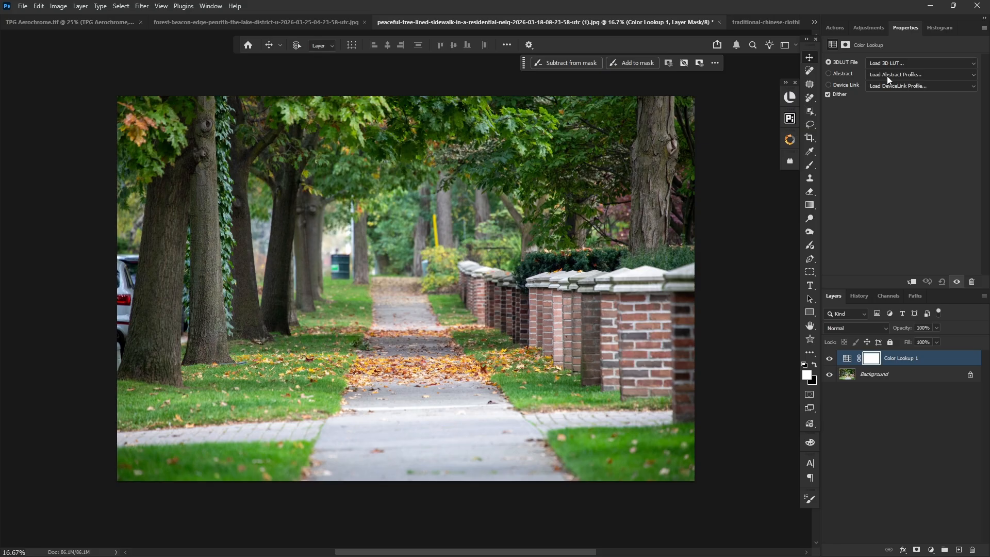
click(881, 62)
click(871, 496)
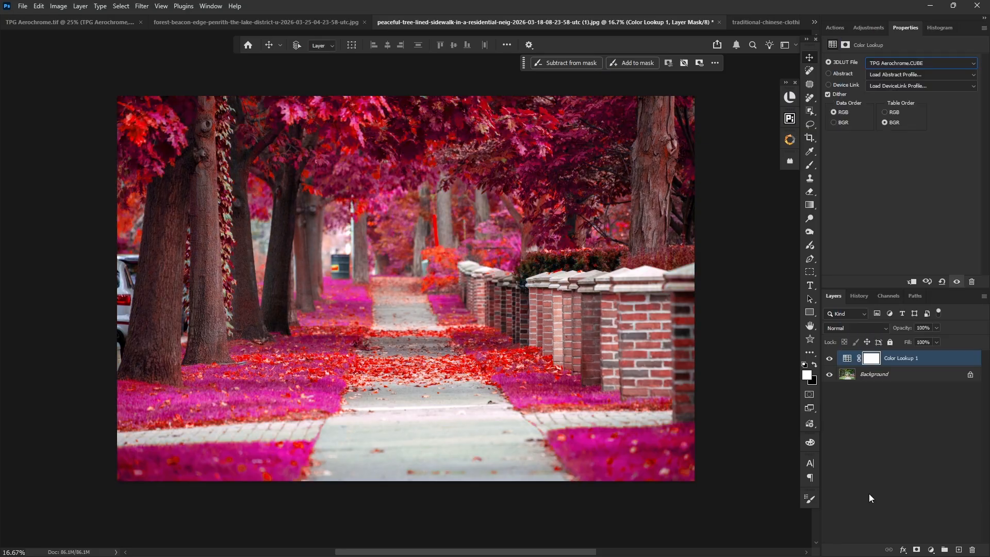
- Compare the sidewalk photo with and without the Color Lookup layer
click(829, 358)
click(830, 358)
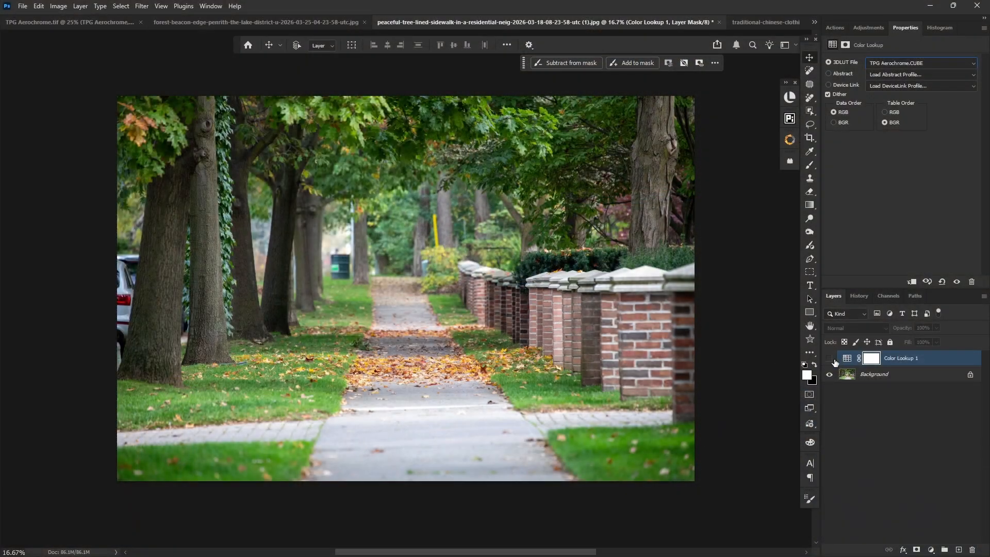
click(829, 359)
click(831, 361)
click(830, 359)
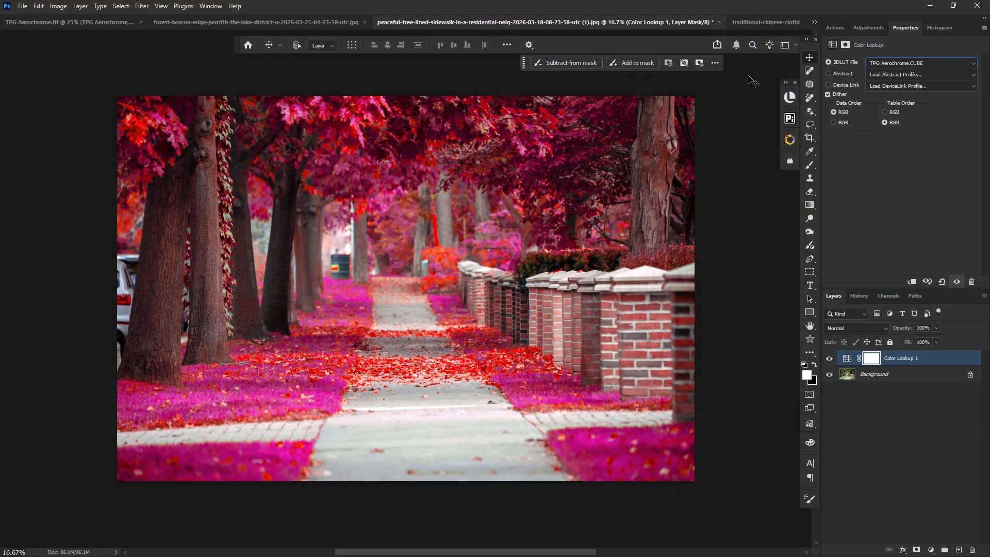
- Switch to the traditional-chinese-clothing portrait and add a Color Lookup adjustment layer using the TPG Aerochrome.CUBE 3D LUT
click(740, 23)
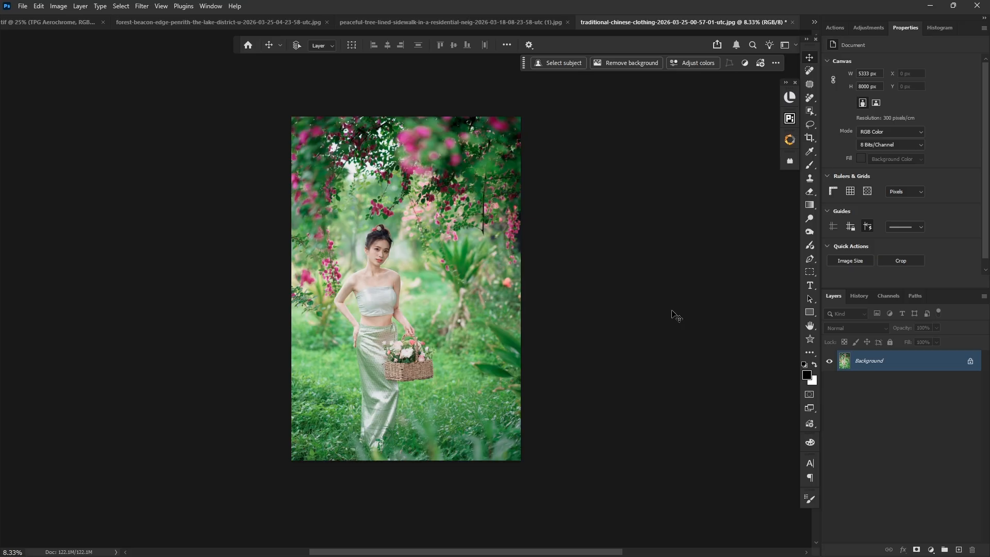
click(835, 28)
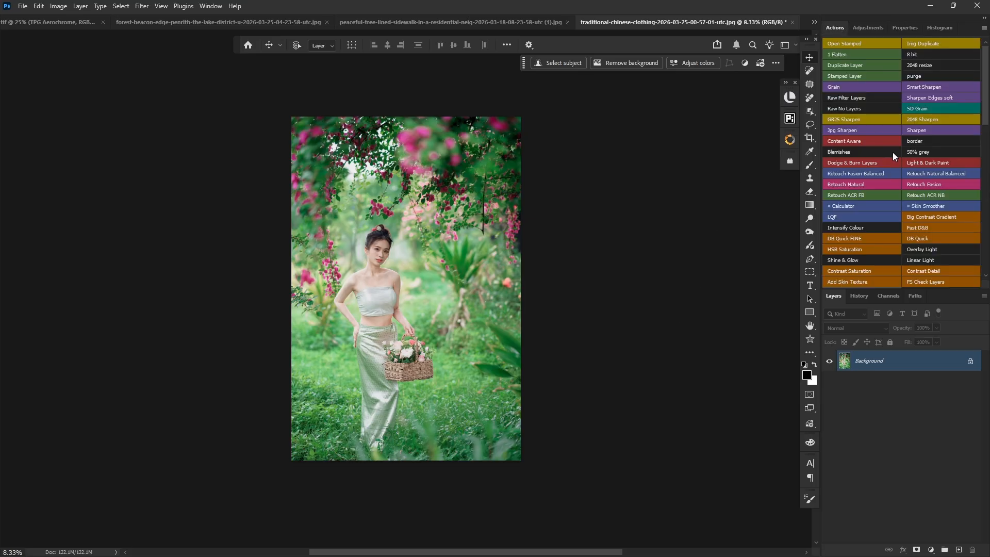
click(868, 28)
click(842, 185)
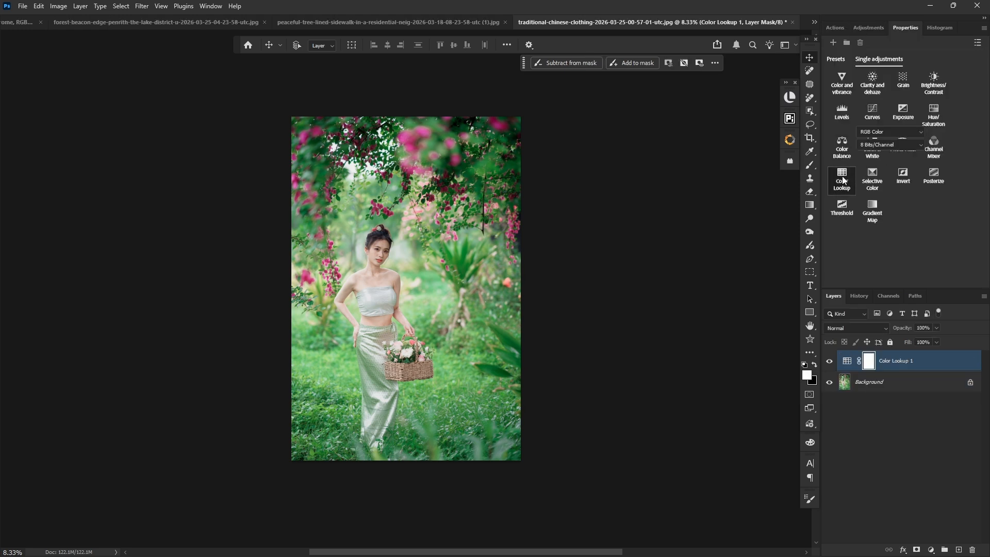
click(885, 62)
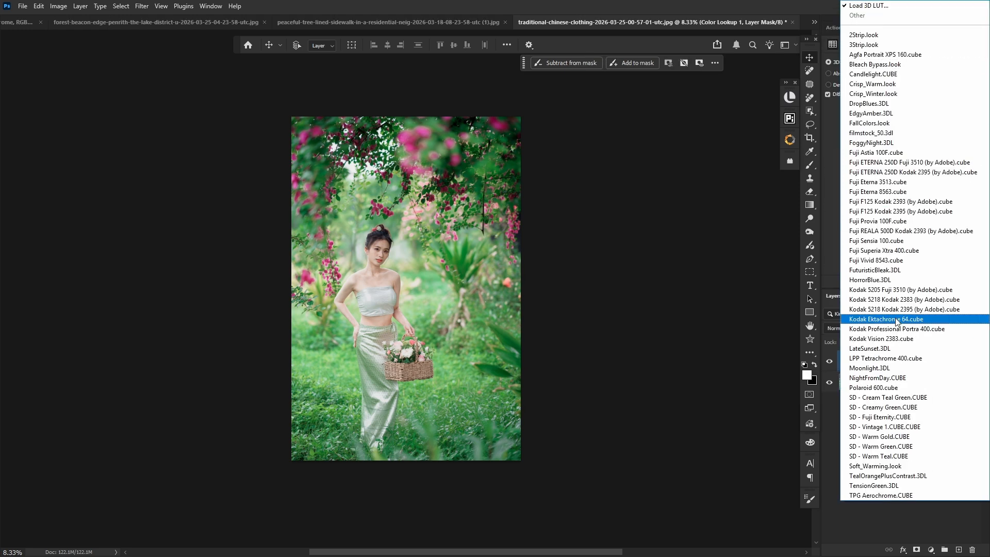
click(883, 495)
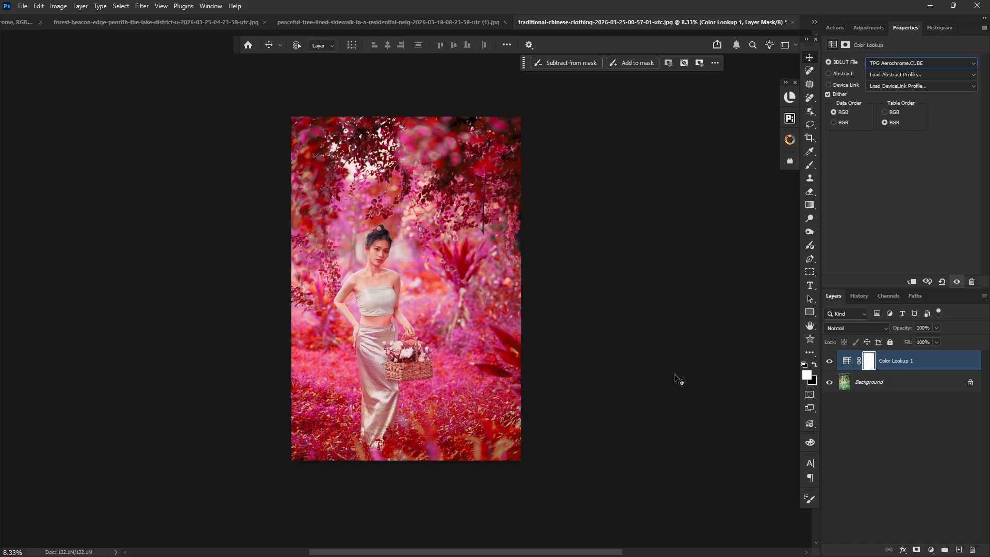
- Select the woman and her flower basket automatically as the subject, based on the Background layer
key(ctrl+plus)
key(ctrl+plus)
key(ctrl+plus)
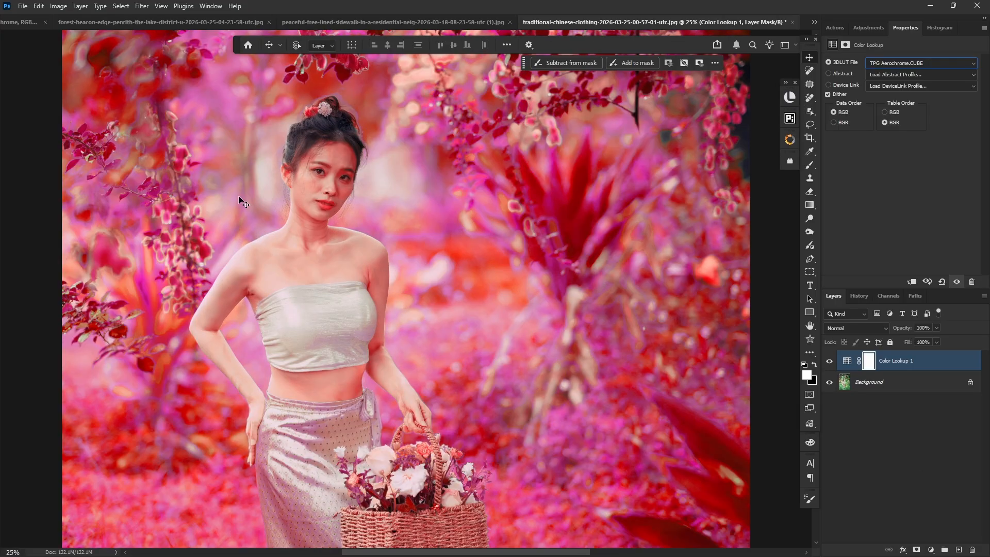
drag(311, 261, 424, 245)
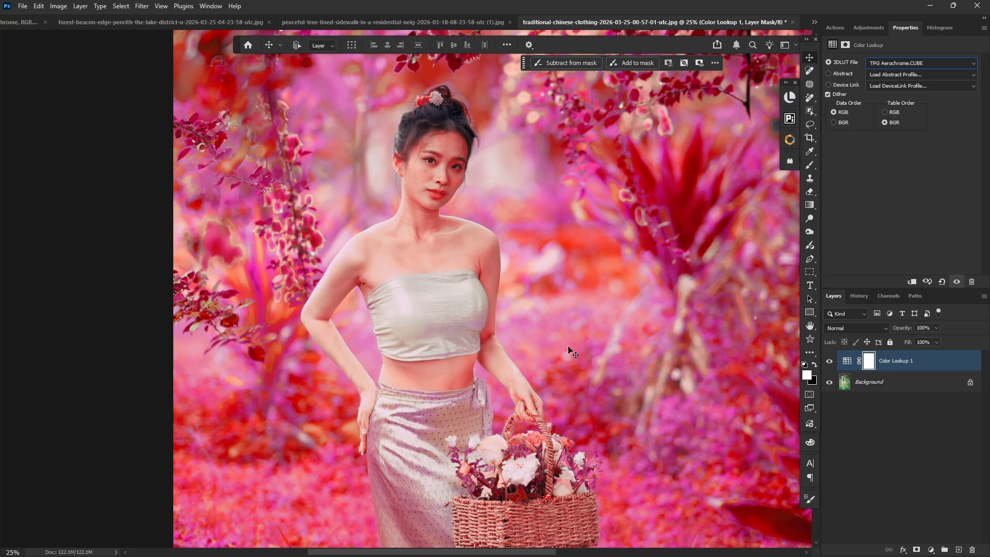
click(879, 388)
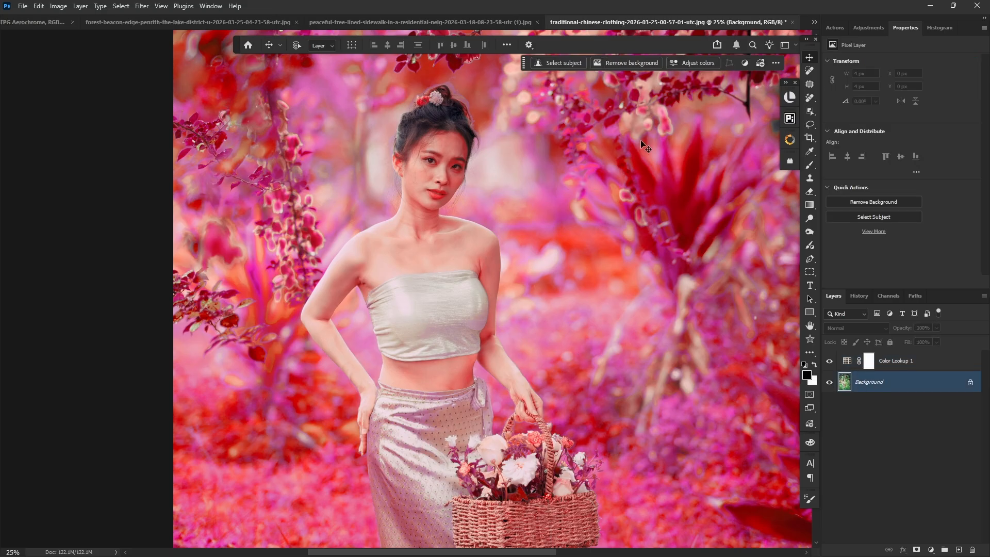
click(557, 63)
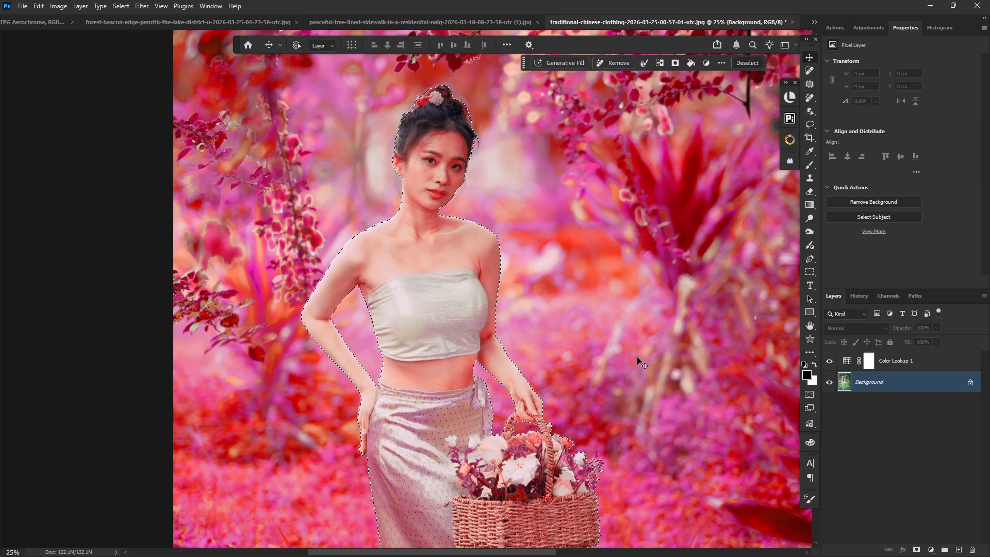
- Paint black over the selected subject on the Color Lookup mask with a 1700 px brush at 50% flow, then clear the selection
click(866, 364)
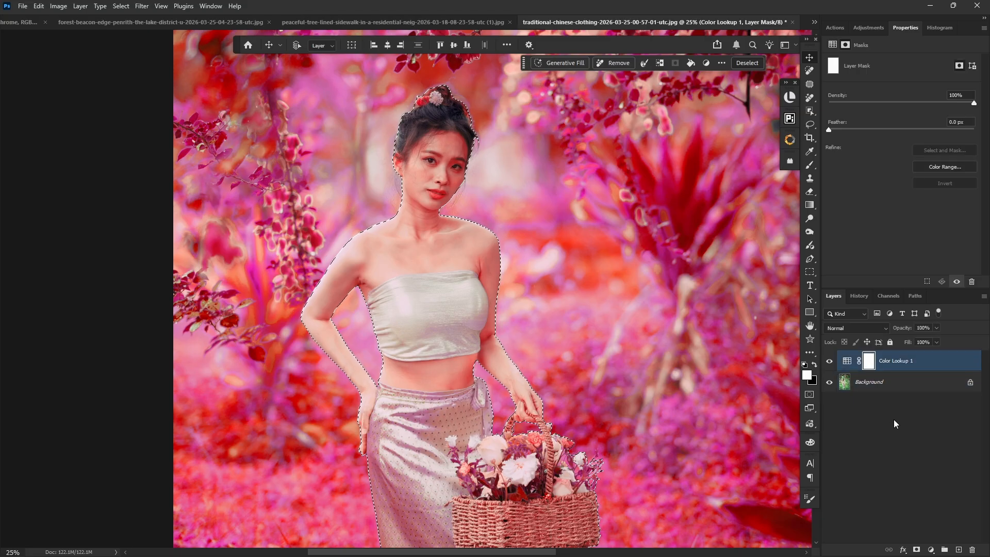
key(b)
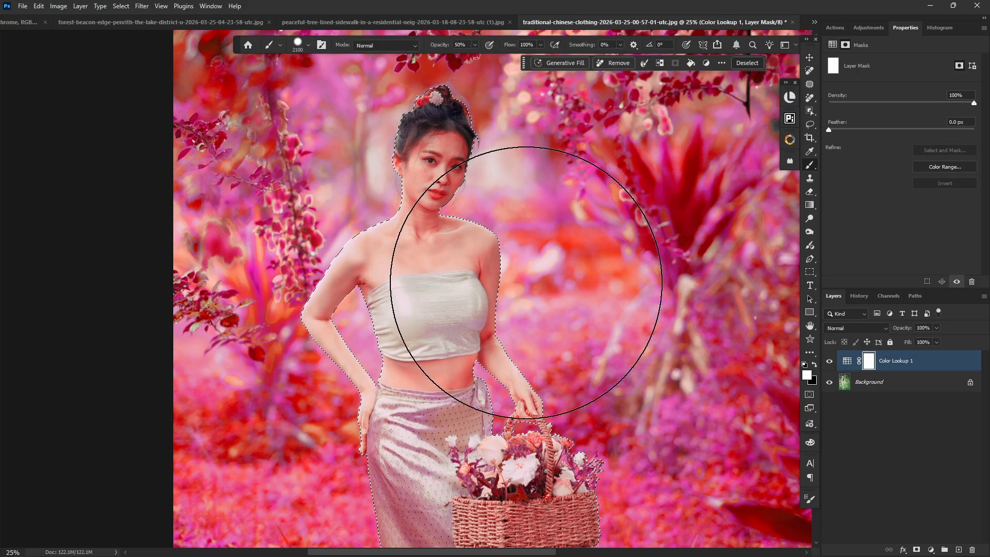
scroll(499, 253, down, 2)
key(bracketleft)
key(bracketleft)
key(bracketleft)
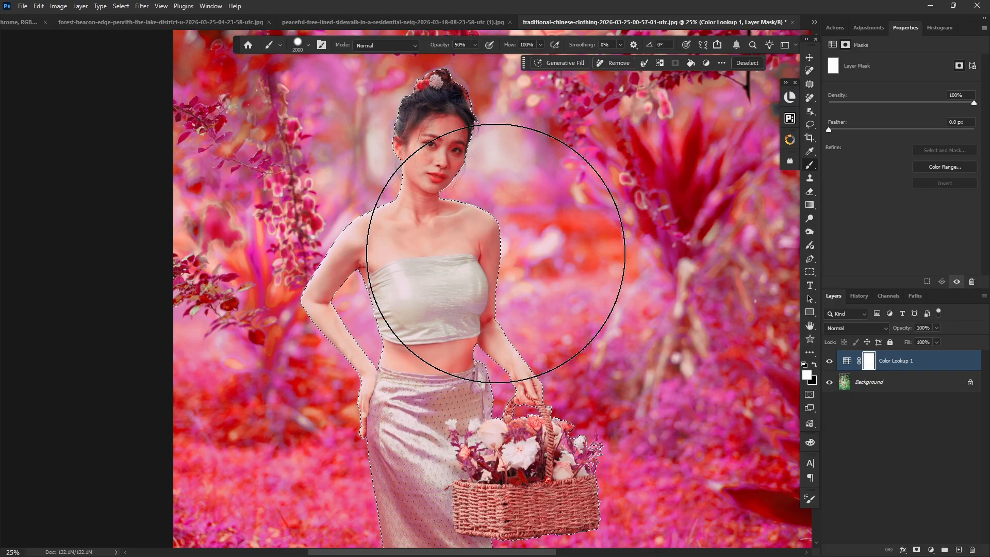
key(bracketleft)
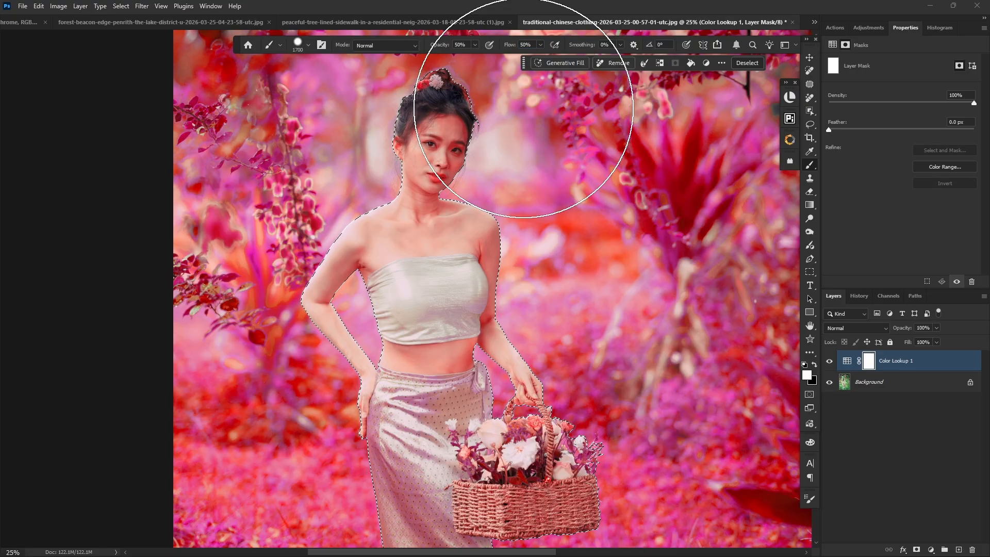
key(ctrl+minus)
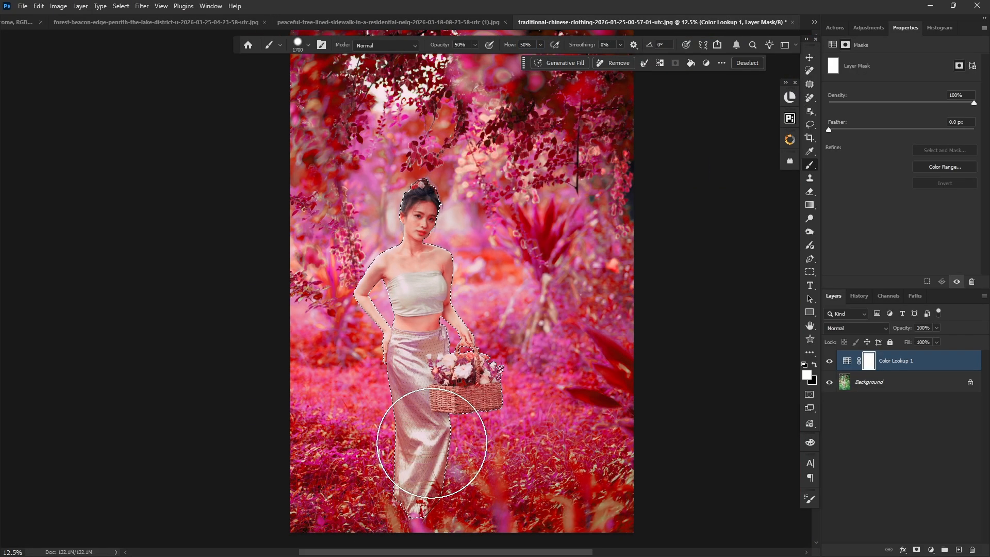
key(x)
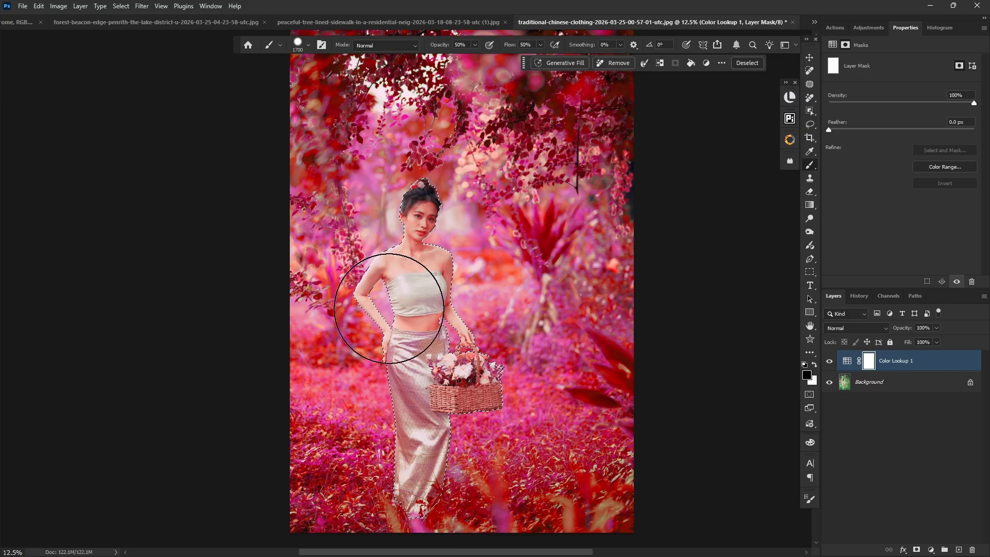
mouse_move(424, 222)
mouse_down()
mouse_move(388, 465)
mouse_move(461, 460)
mouse_move(386, 186)
mouse_up()
key(1)
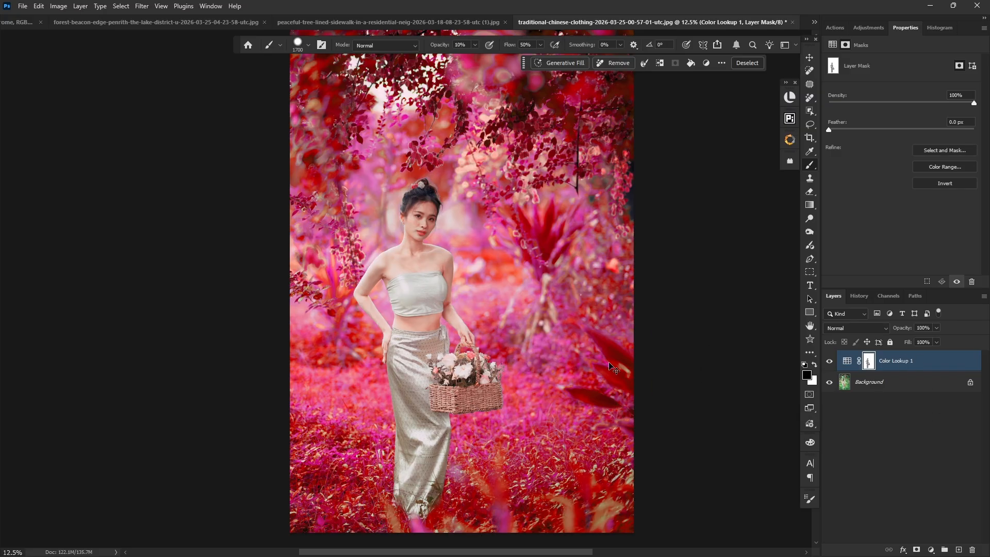
key(ctrl+d)
- Examine the masked portrait up close, comparing it with and without the Color Lookup effect
key(ctrl+plus)
key(ctrl+plus)
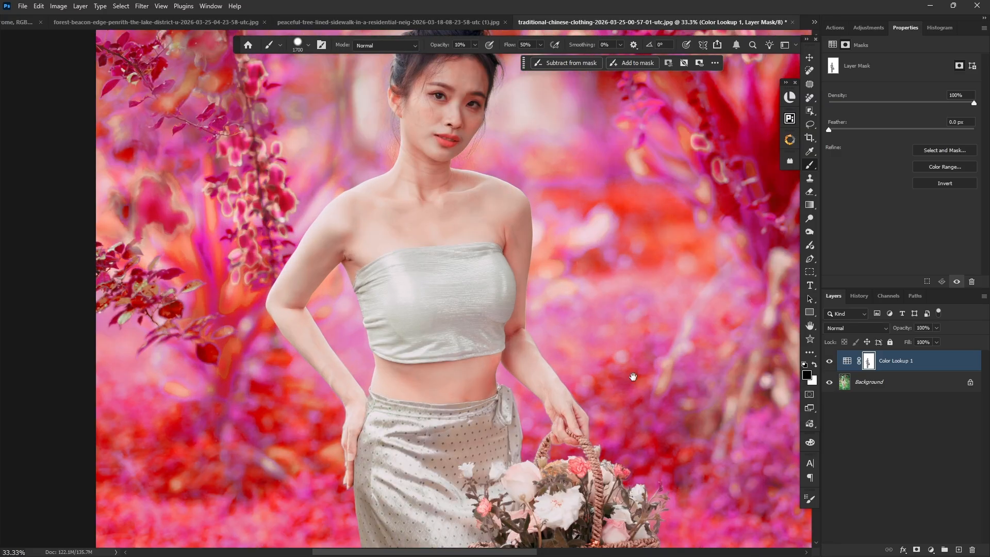
key(ctrl+plus)
click(829, 362)
click(829, 362)
click(830, 363)
click(829, 362)
click(829, 362)
click(830, 363)
click(829, 363)
- Add a Curves adjustment above the Color Lookup layer, raising black output to 13 and setting points at input 68, output 53 and input 135, output 130
key(ctrl+minus)
key(ctrl+minus)
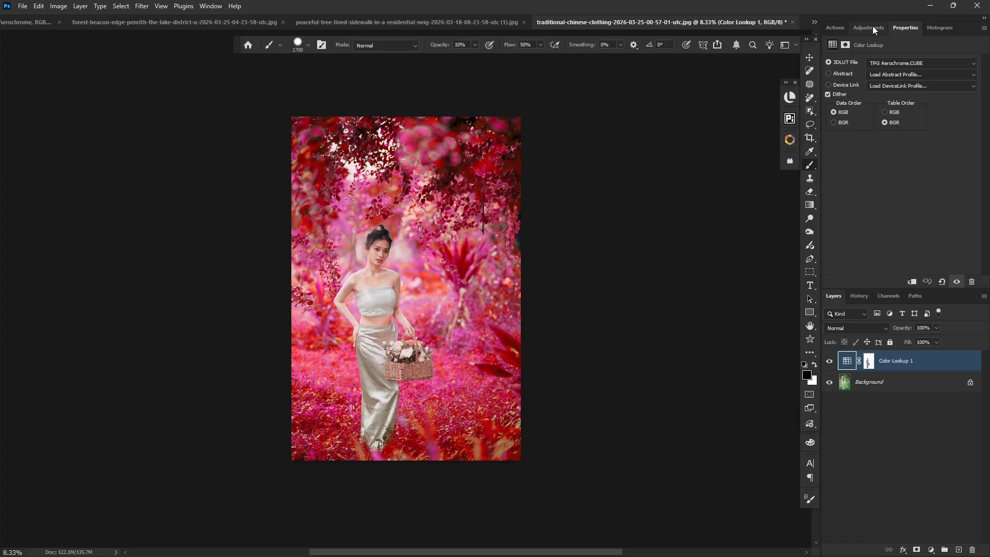
click(872, 27)
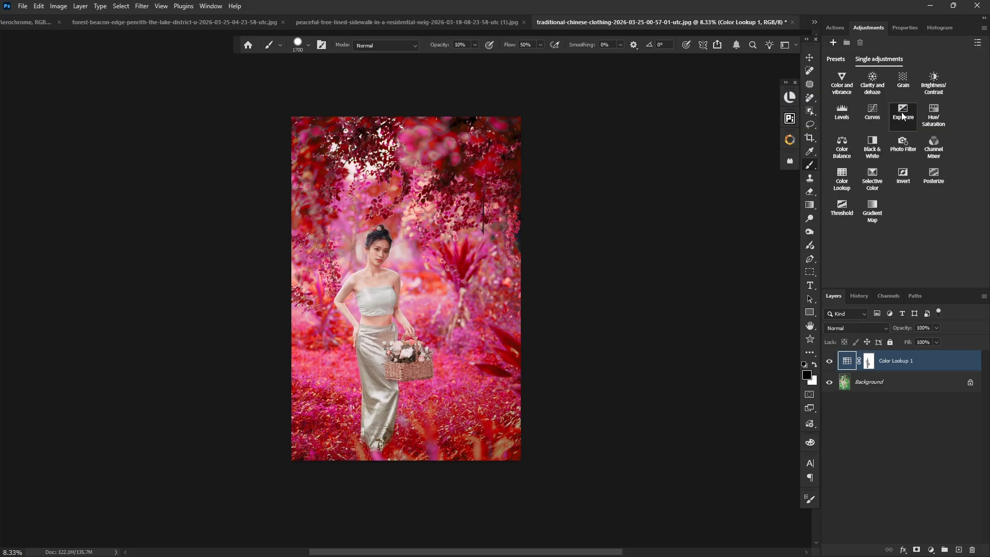
click(873, 110)
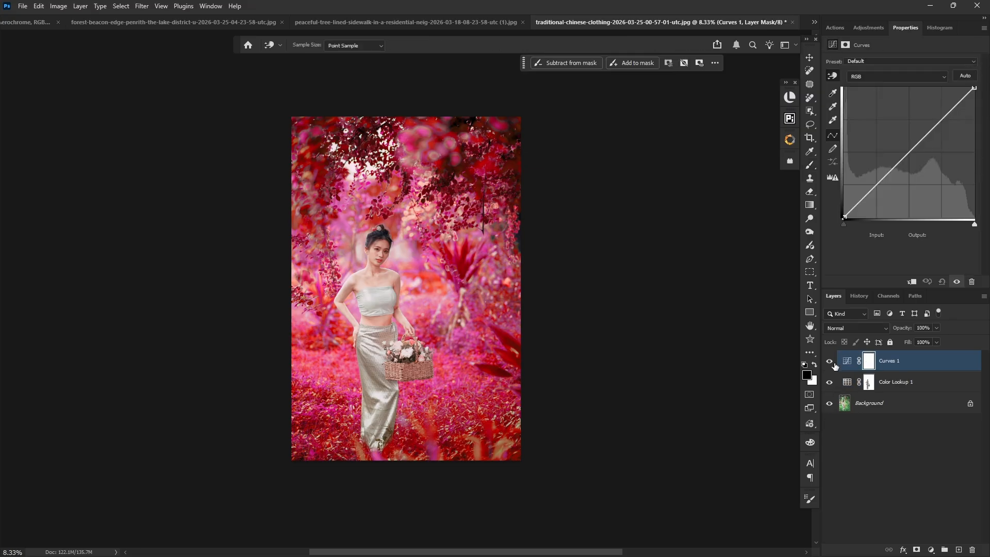
drag(845, 217, 841, 211)
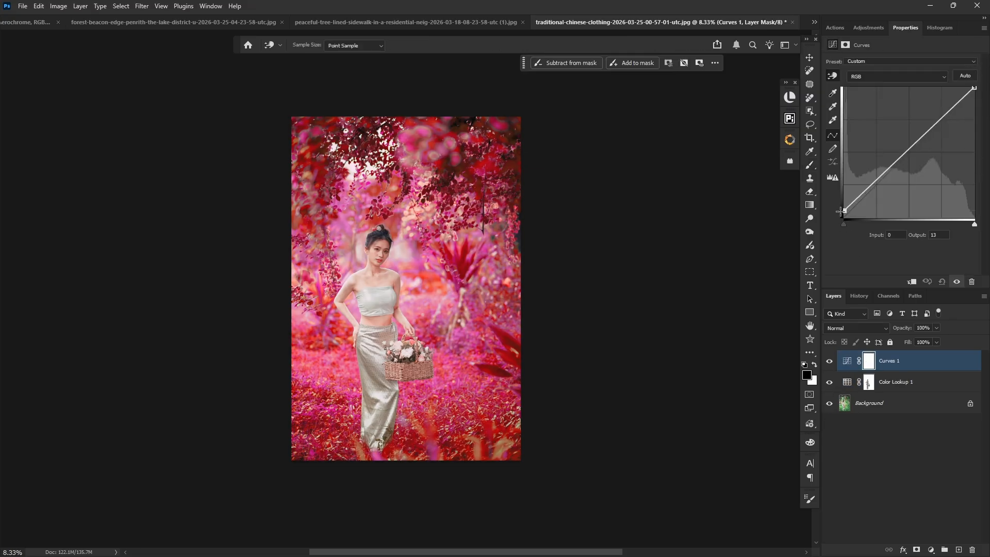
drag(881, 185, 879, 190)
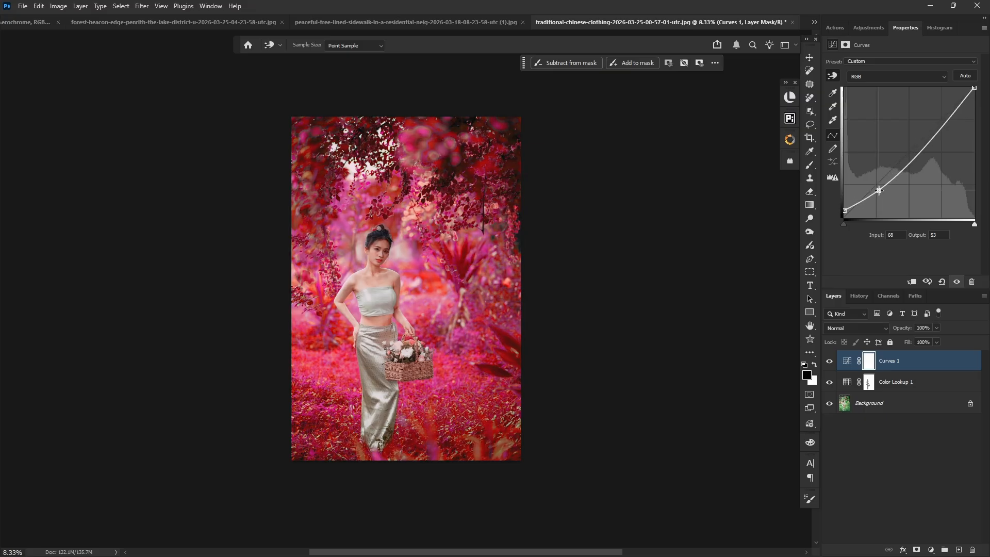
drag(913, 158, 913, 150)
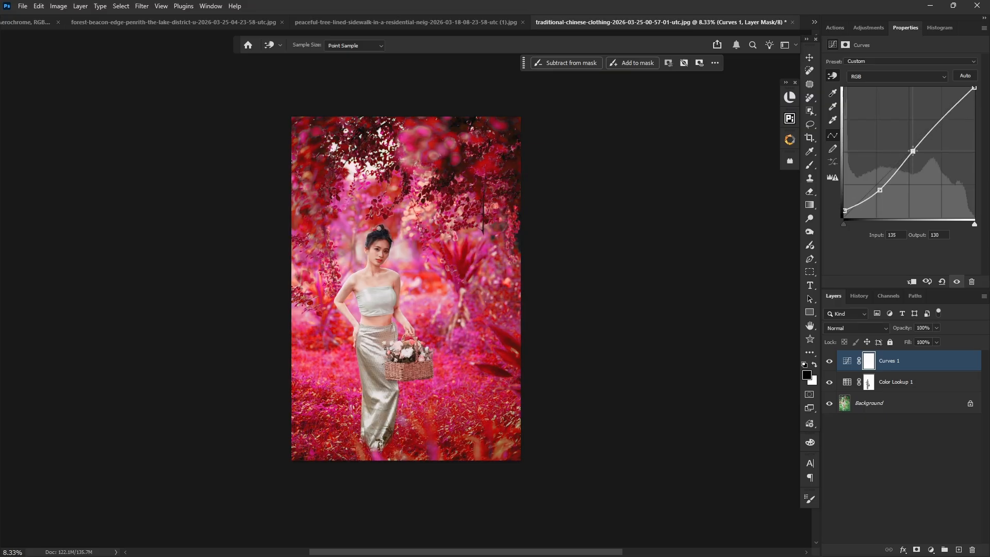
- Compare the portrait up close with and without the Curves adjustment
key(ctrl+plus)
key(ctrl+plus)
key(ctrl+plus)
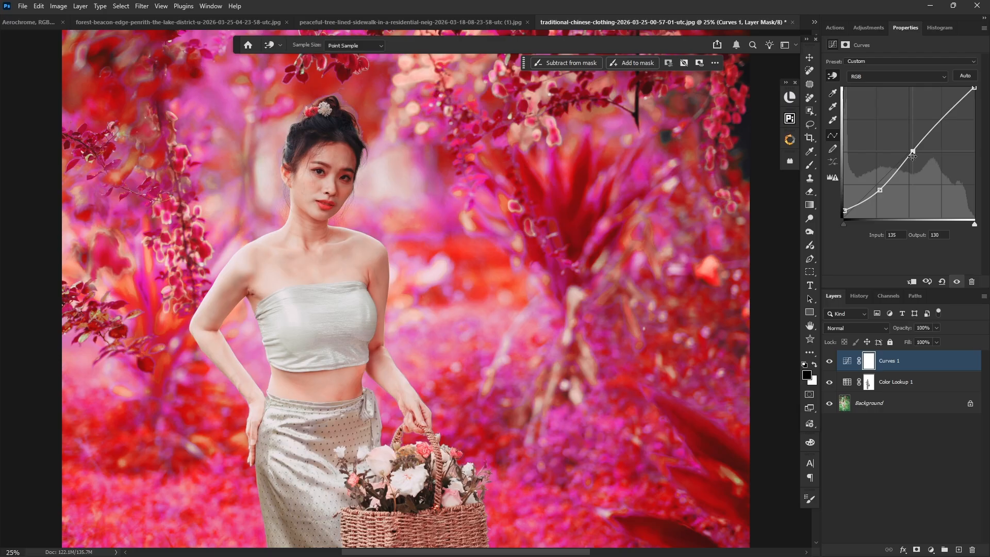
click(829, 365)
click(829, 364)
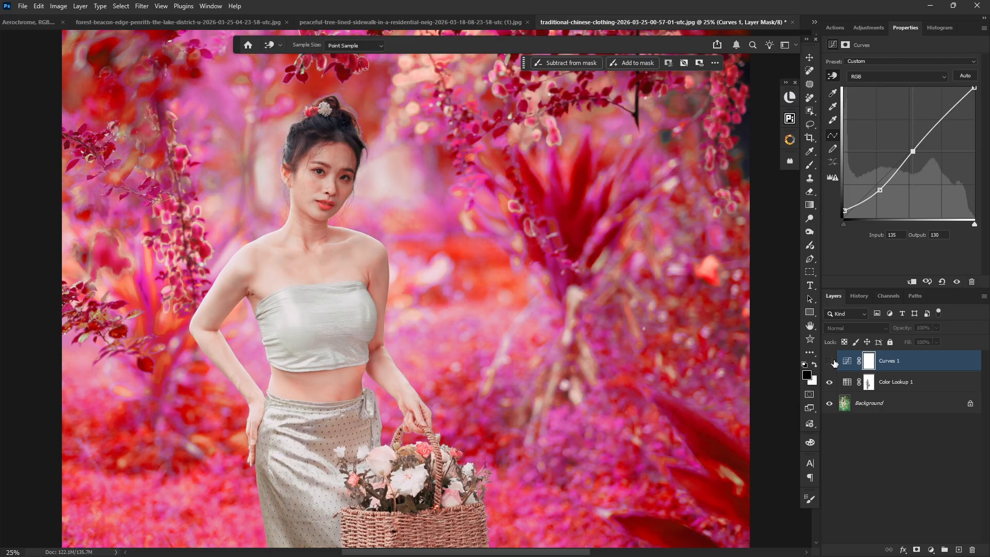
click(949, 366)
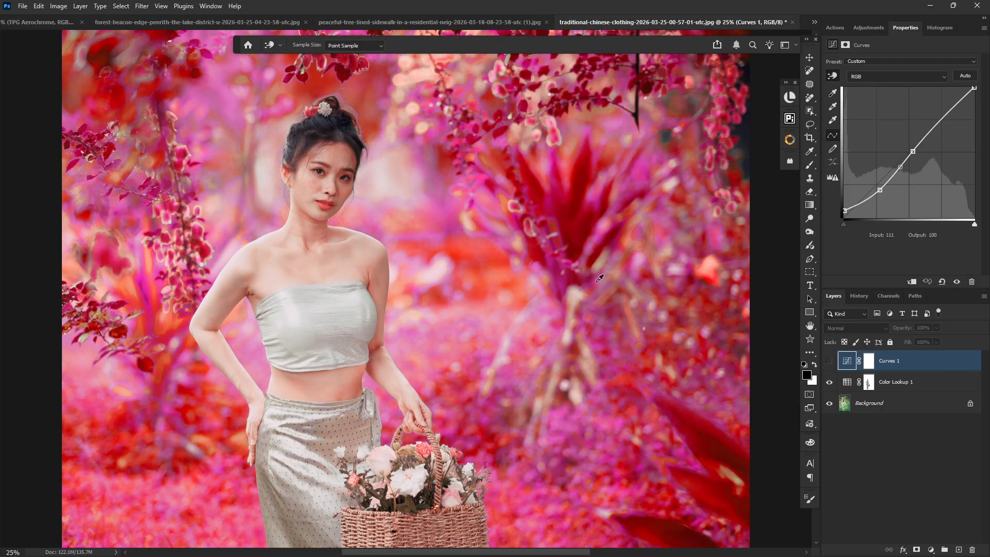